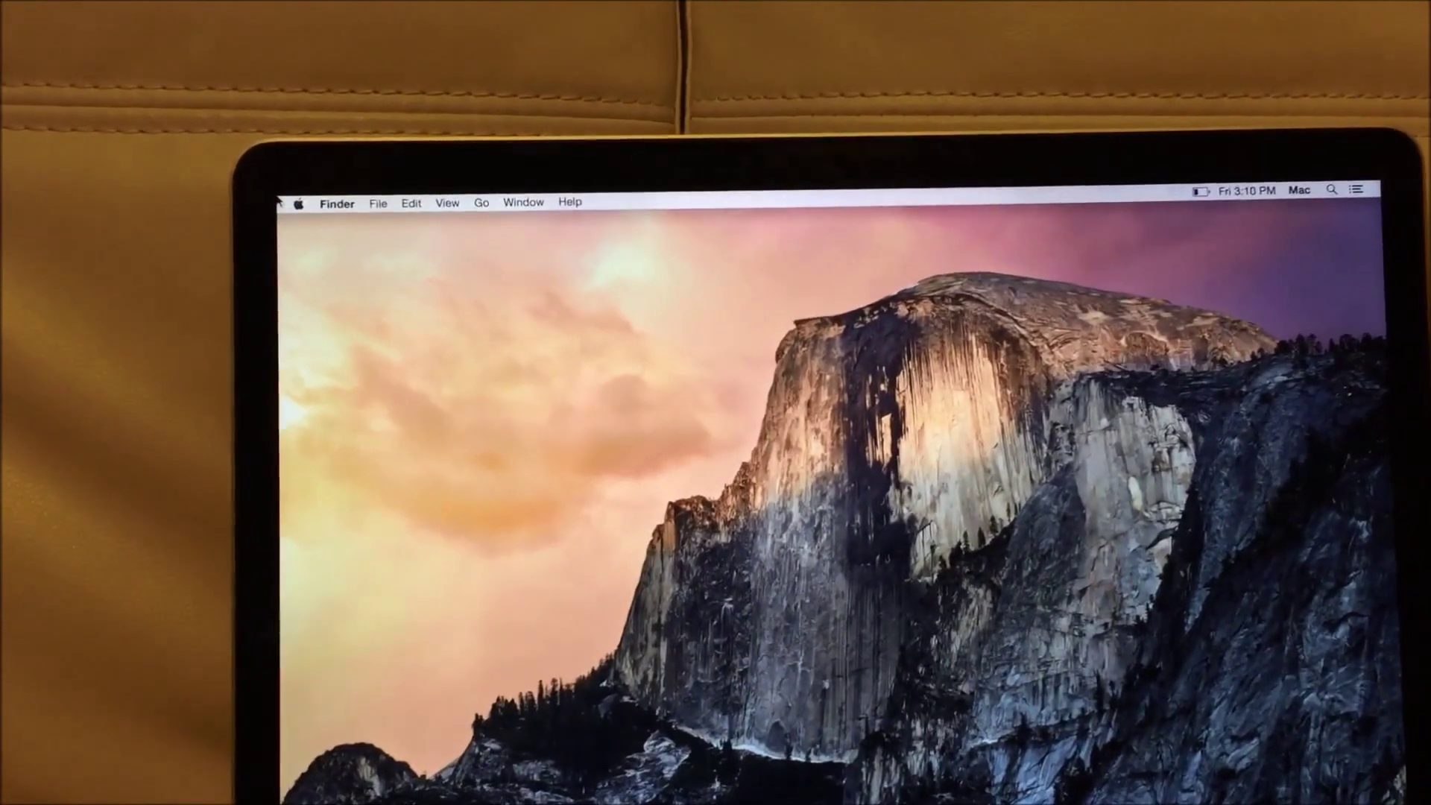
# Check the computer name 'Easy Steps MacBook Pro' in the System Report, then quit System Information.
pyautogui.click(284, 194)
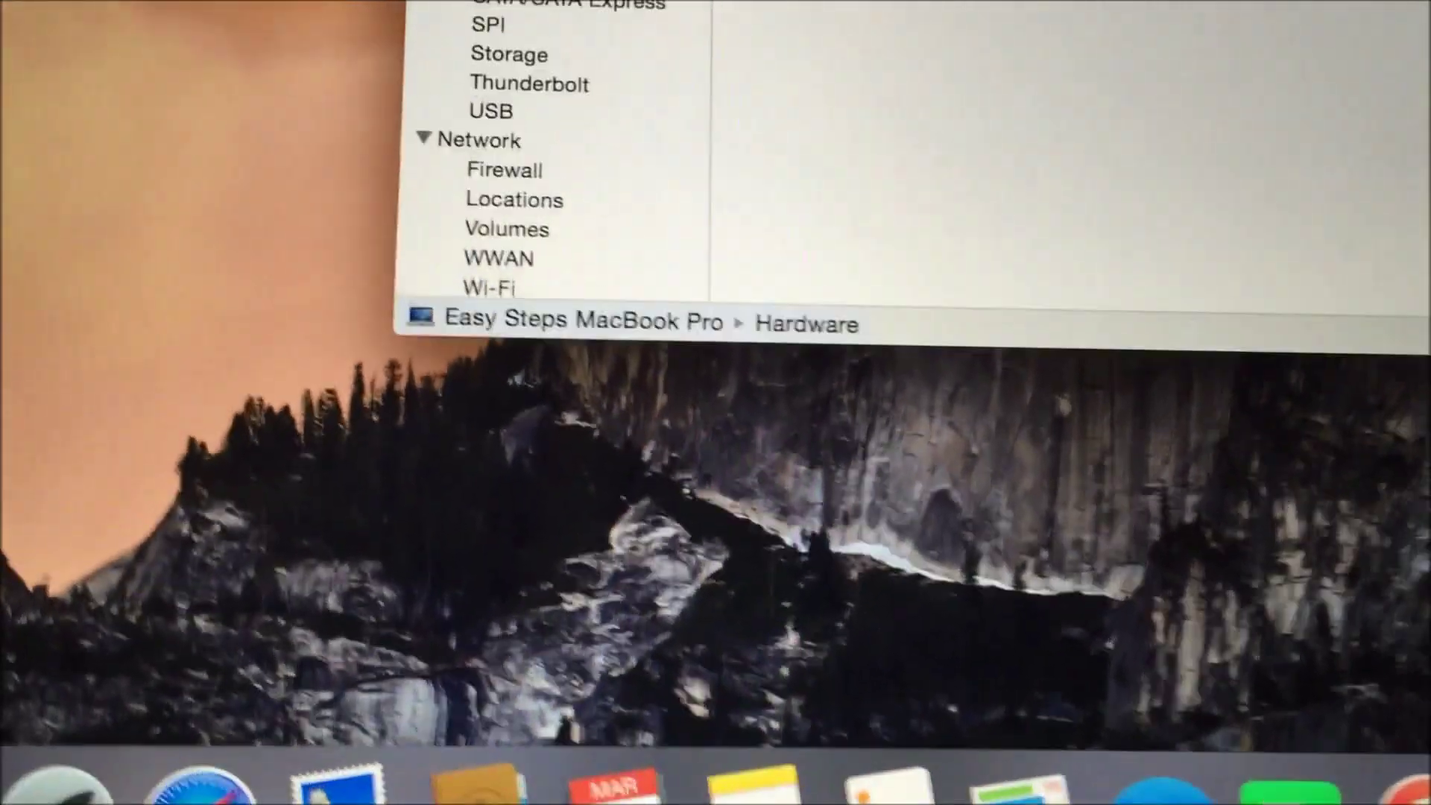
pyautogui.press('super+q')
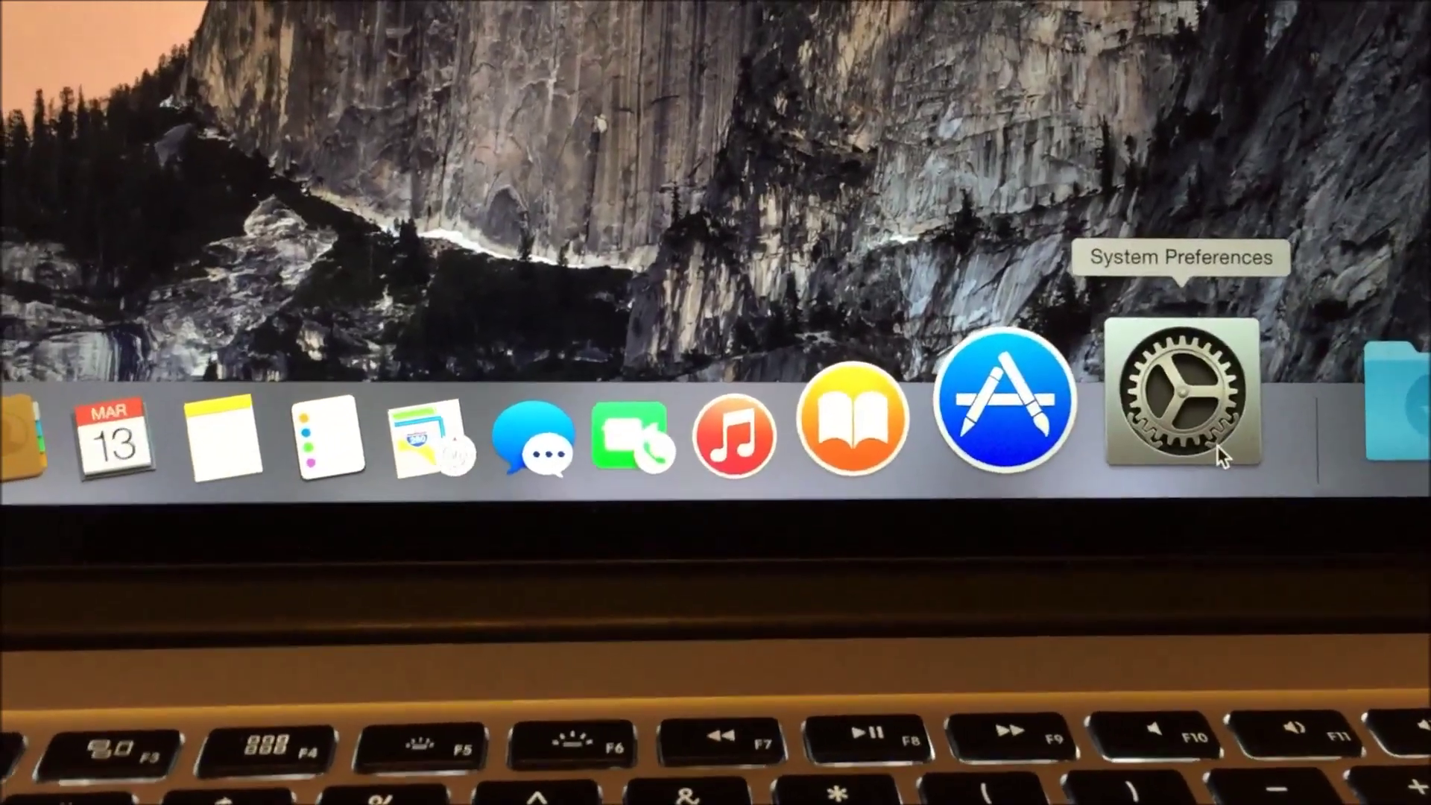
# Launch System Preferences from the Dock and go to the Sharing pane.
pyautogui.click(1224, 448)
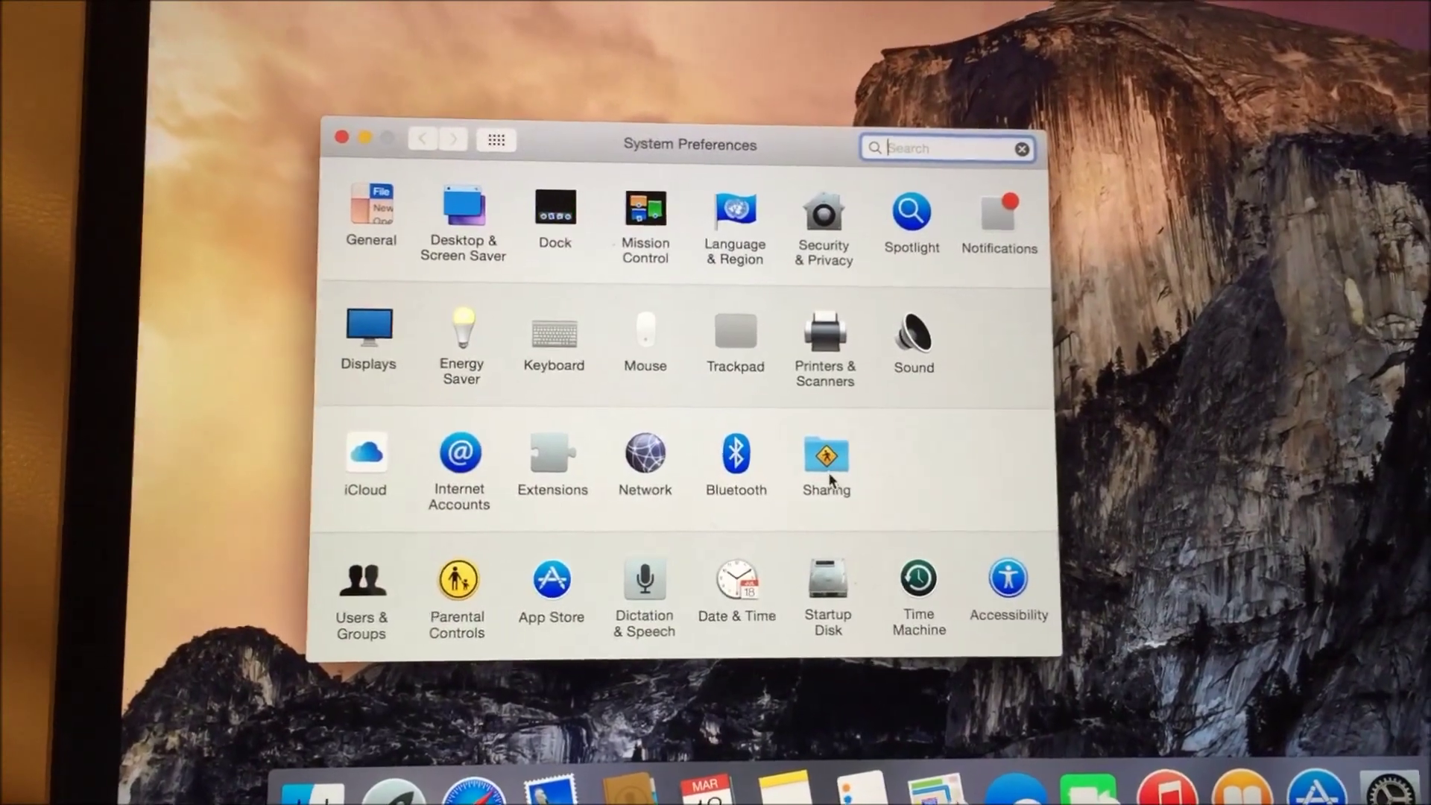
pyautogui.click(834, 471)
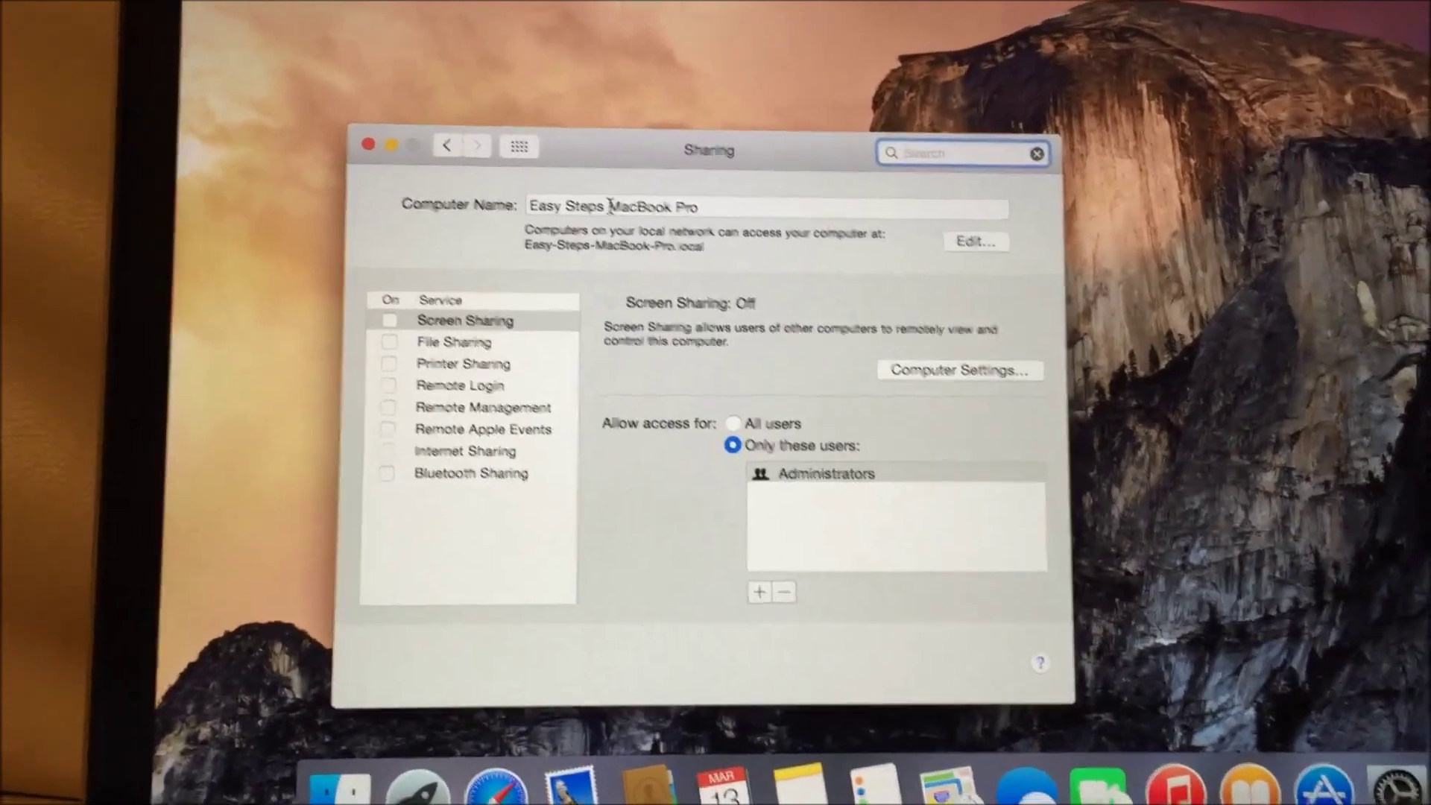
# Delete 'Easy Steps' from the Computer Name field so it reads 'MacBook Pro'.
pyautogui.click(588, 206)
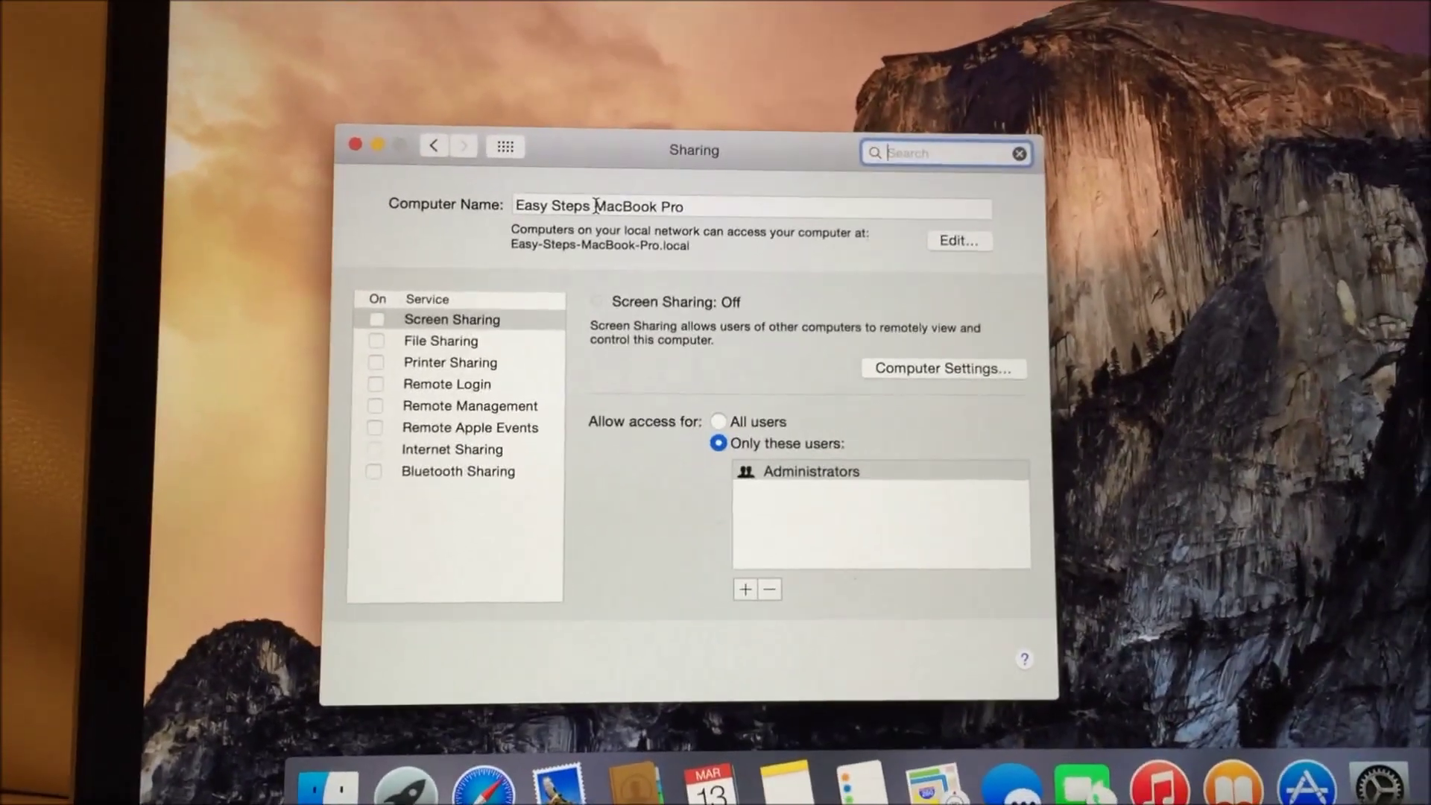
pyautogui.moveTo(585, 192); pyautogui.dragTo(498, 190)
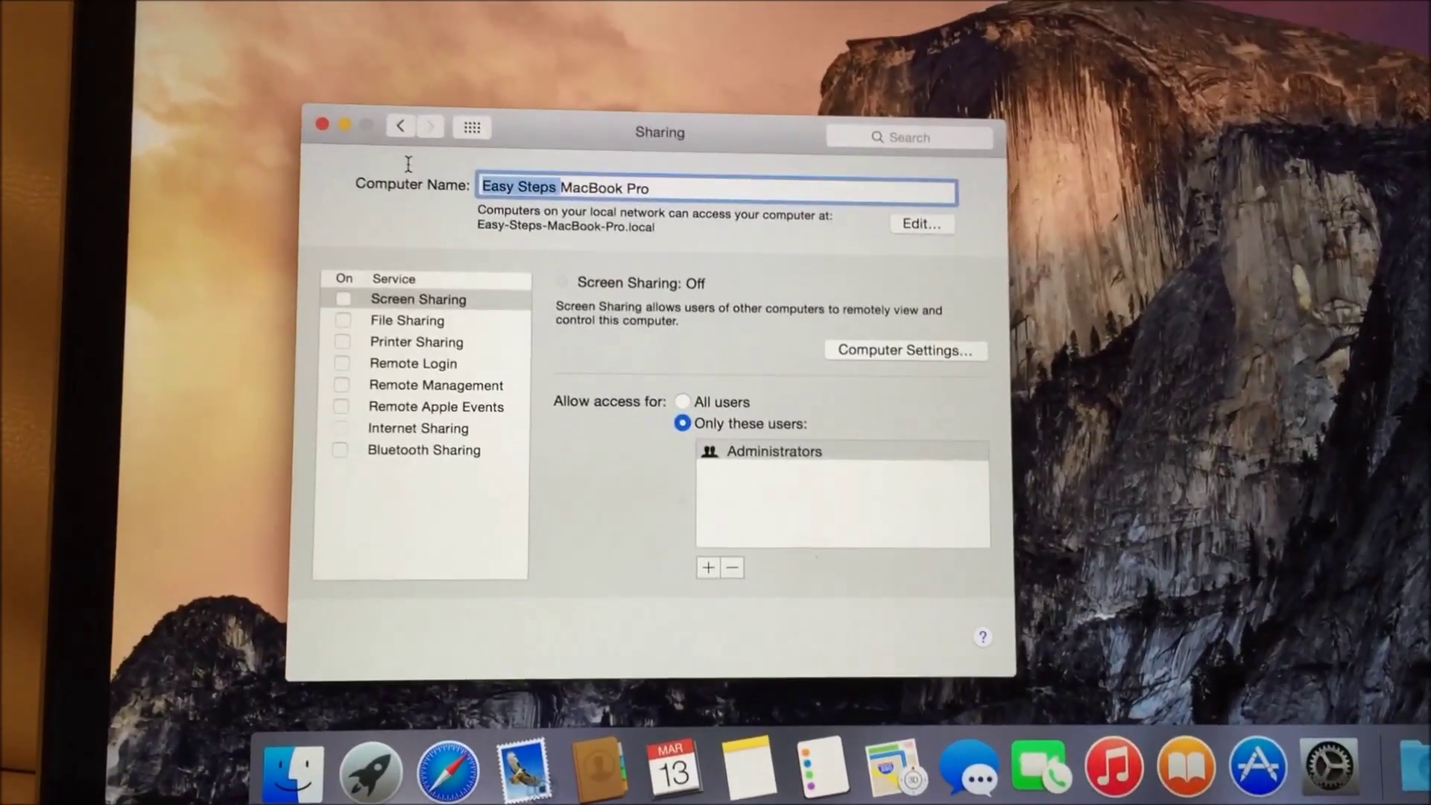
pyautogui.press('BackSpace')
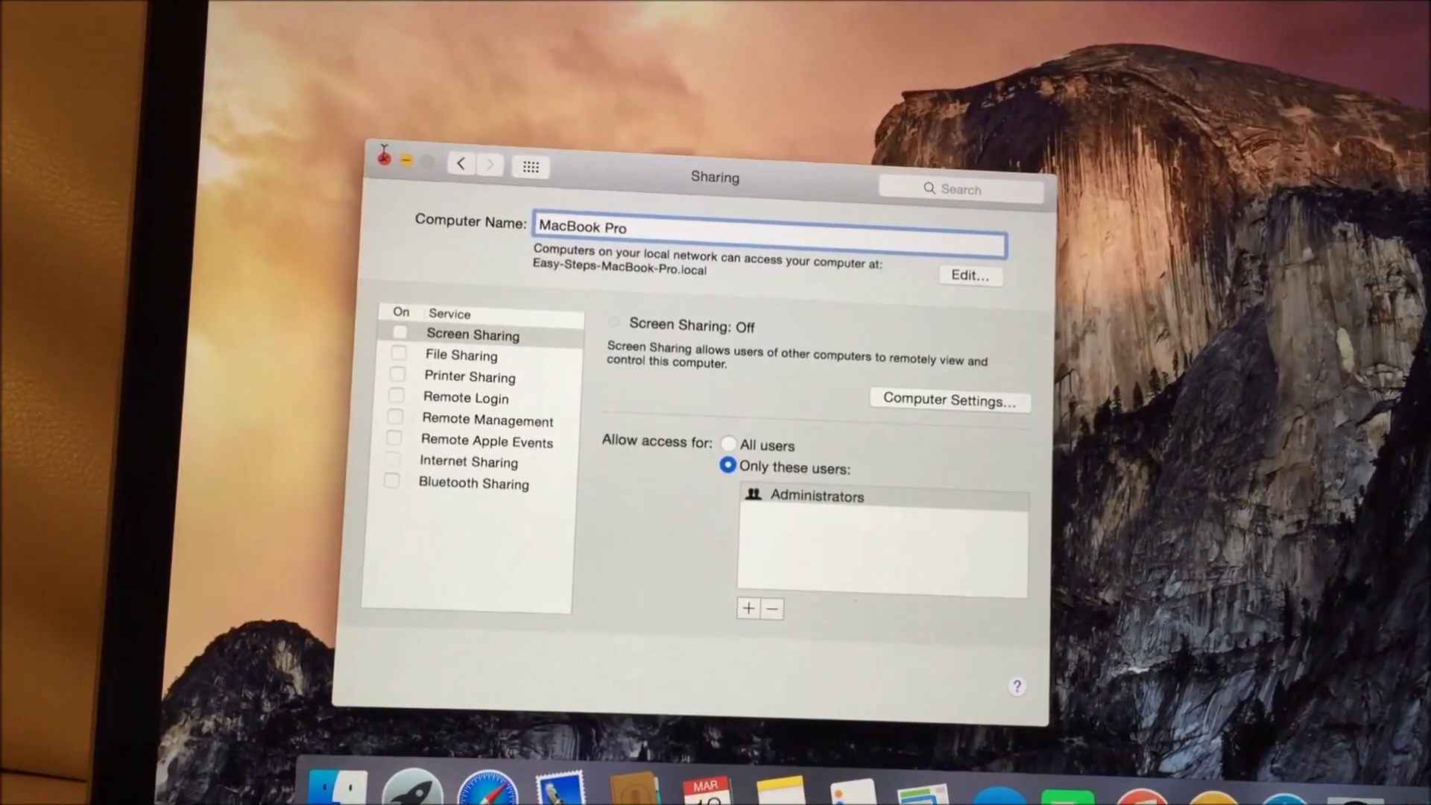
# Close the Sharing window with its red close button.
pyautogui.click(384, 157)
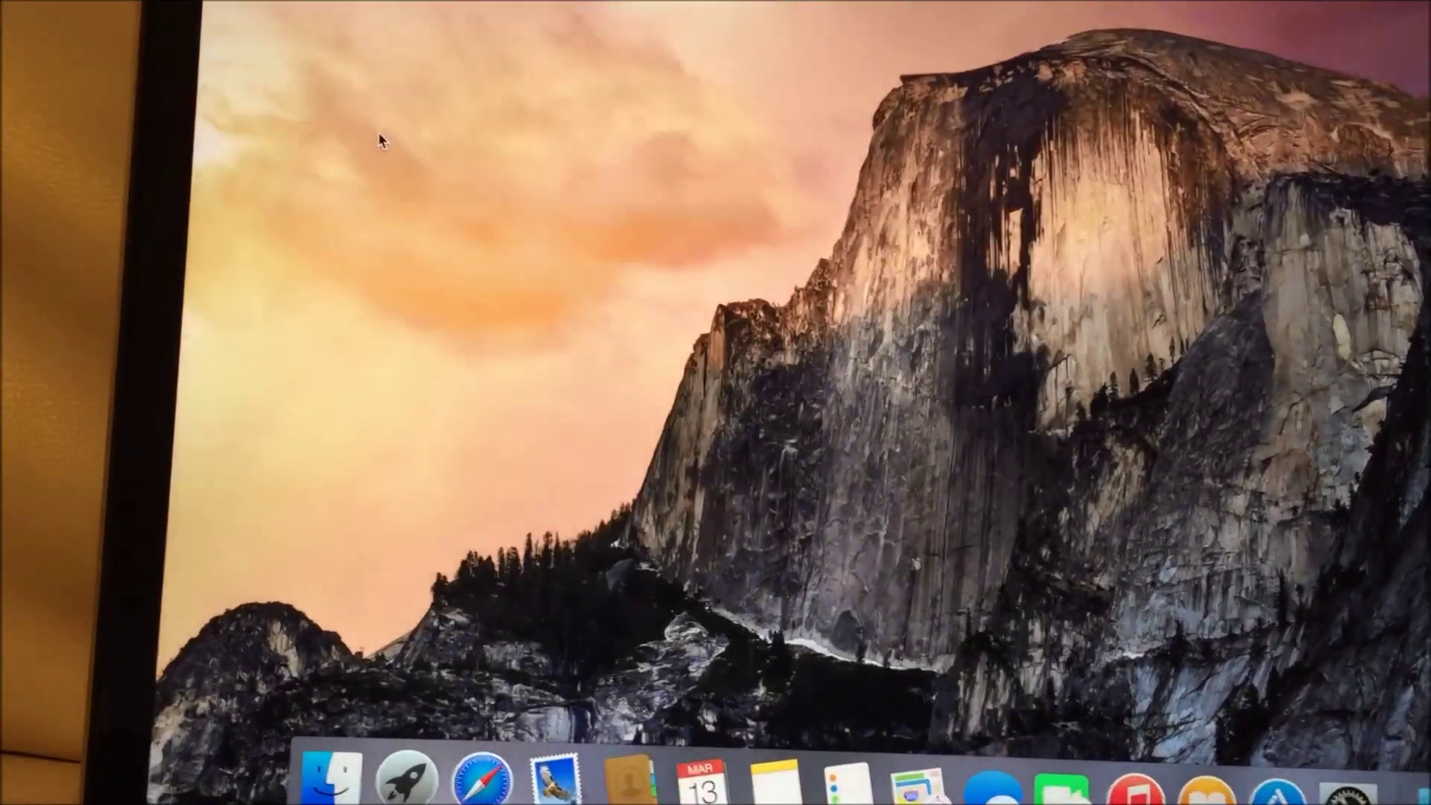